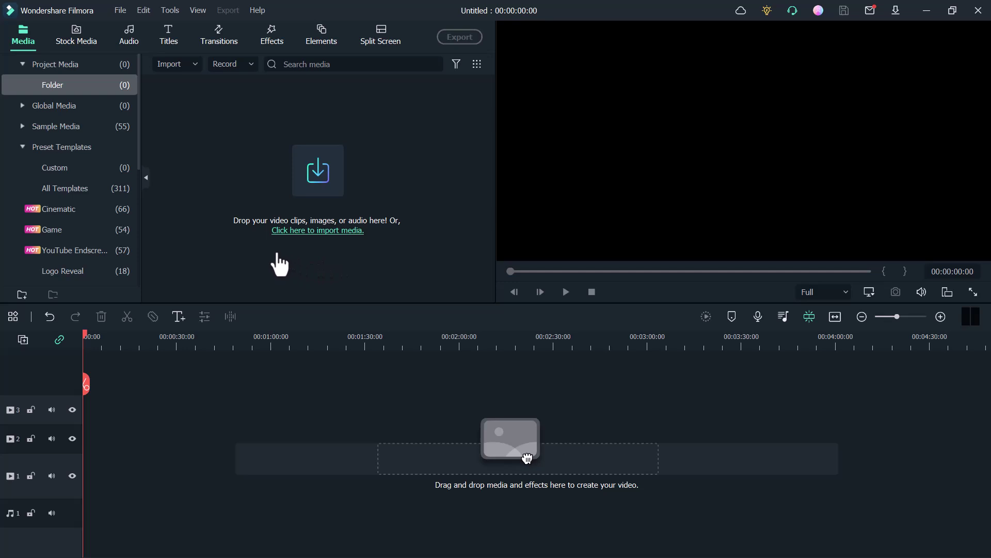
Step: Add the burning match stock video from Pixabay to the first video track
click(332, 230)
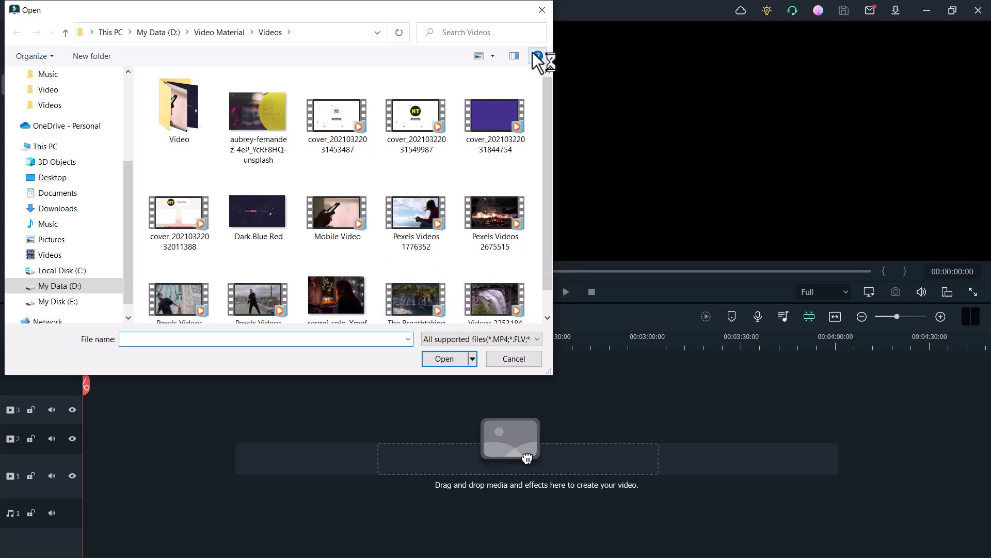
click(540, 11)
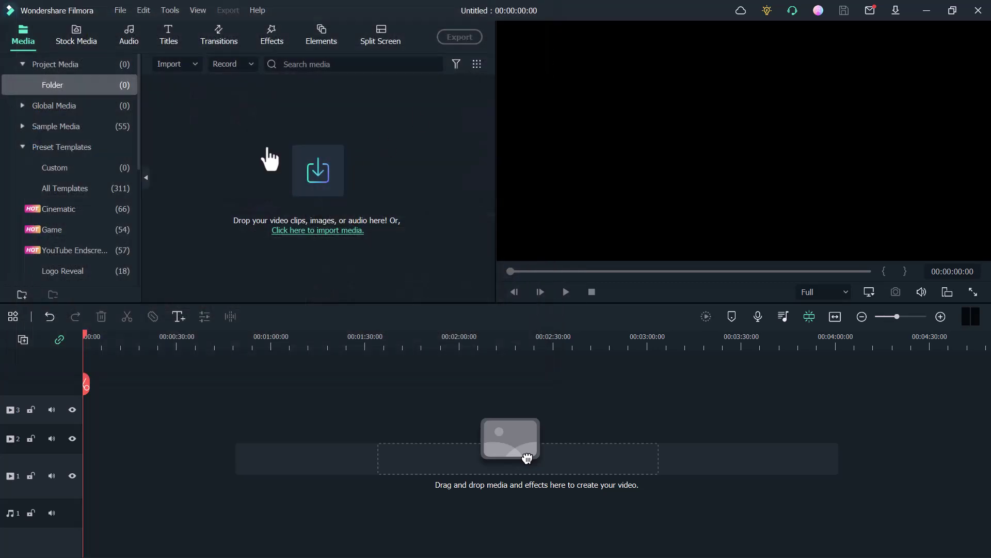
click(81, 44)
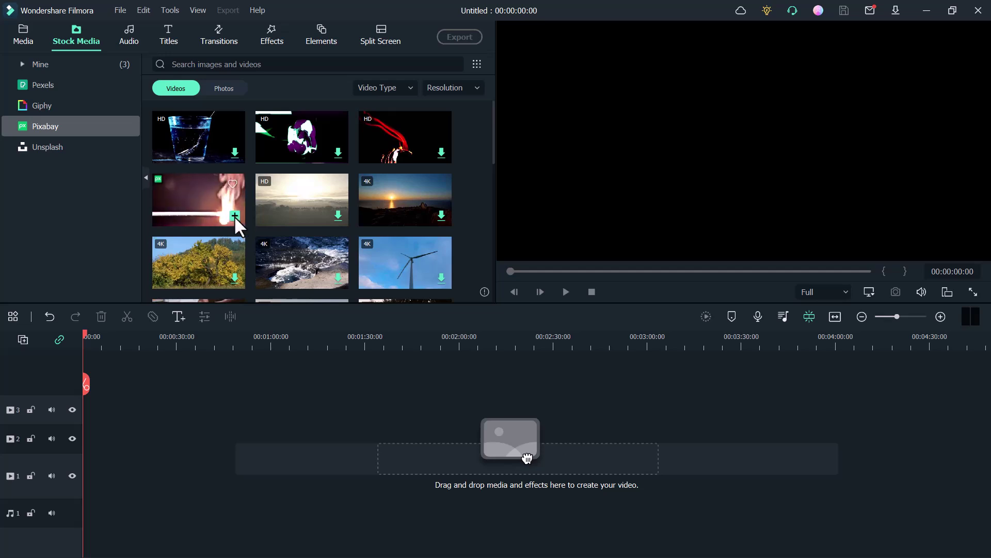
click(234, 215)
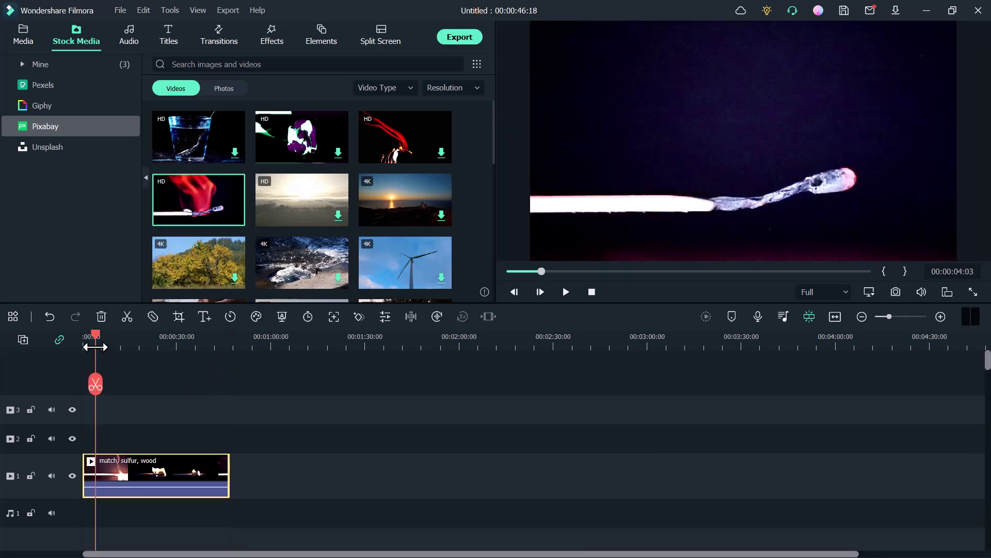
Step: Play the match clip up to 00:00:07:16 and add the Basic 6 plain text title above it there
click(95, 347)
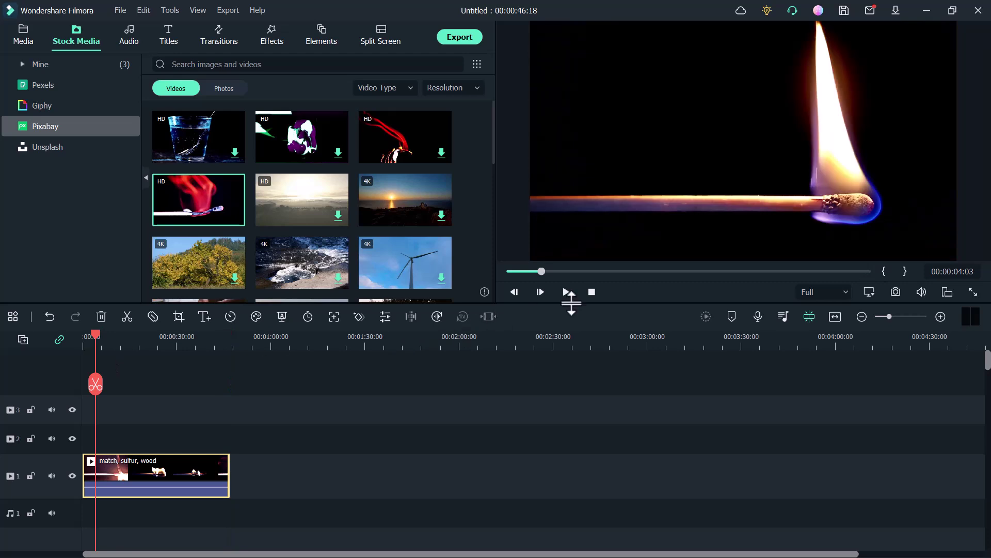
click(566, 291)
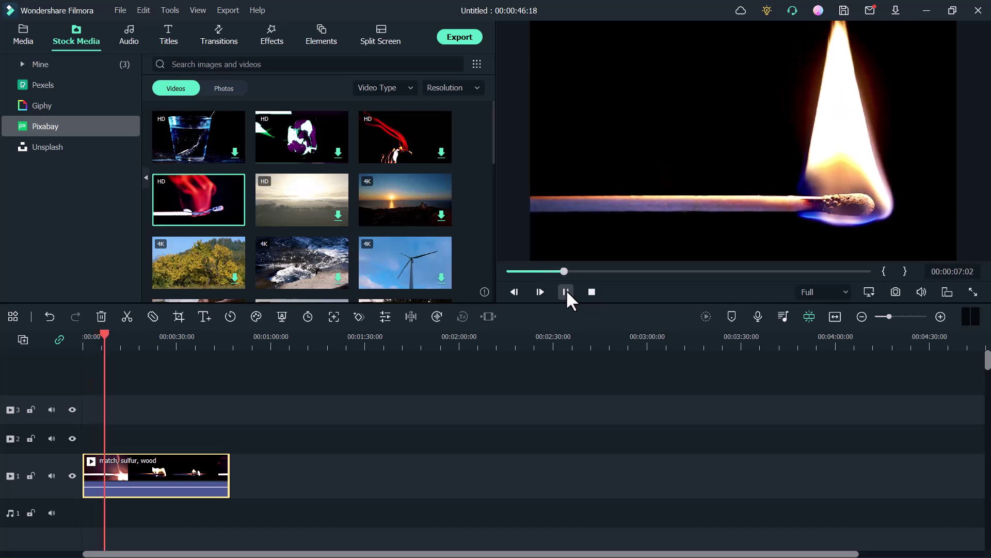
click(566, 291)
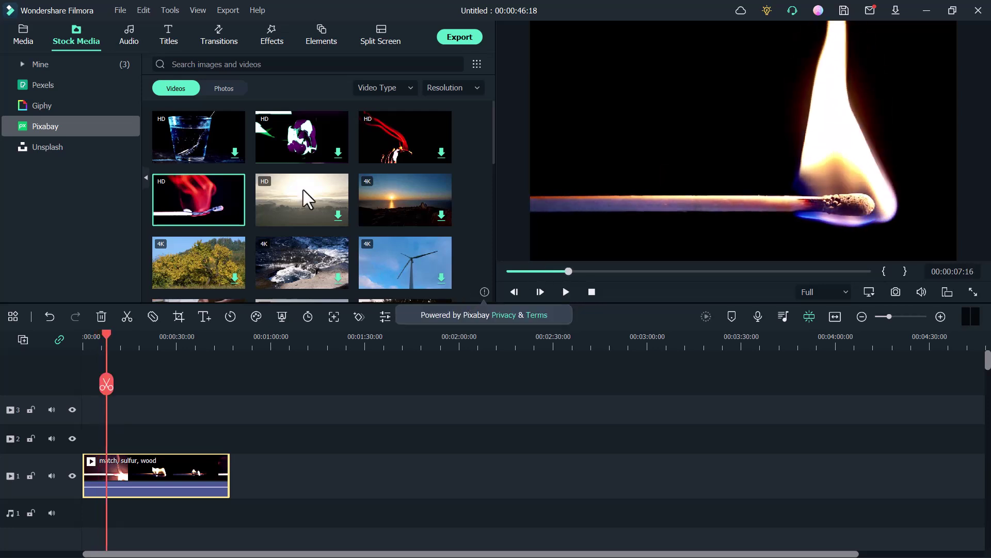
click(169, 37)
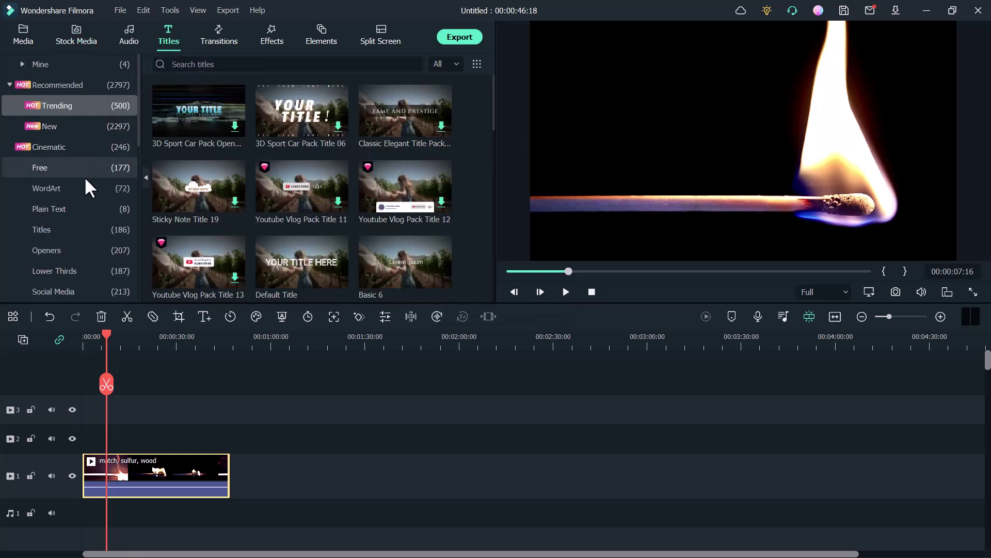
click(75, 209)
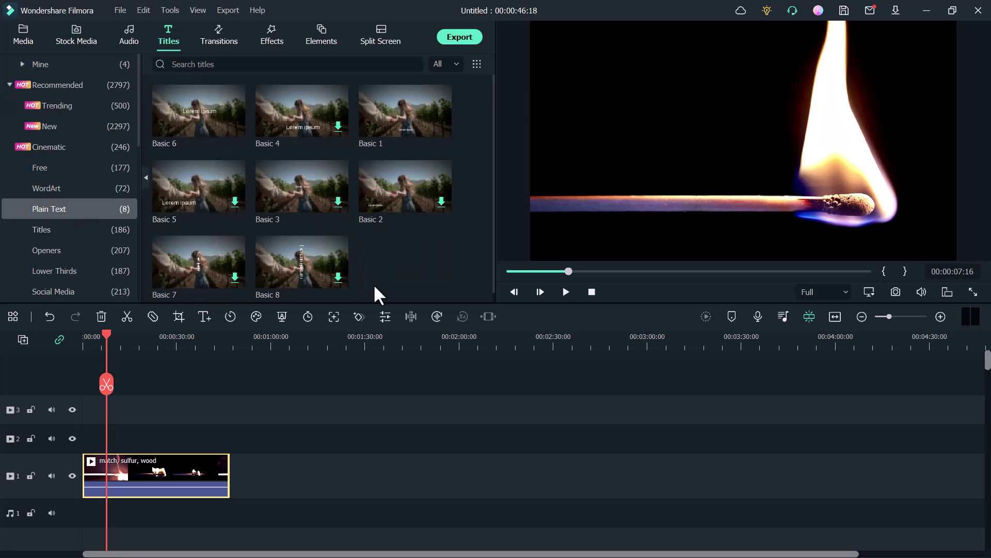
click(209, 123)
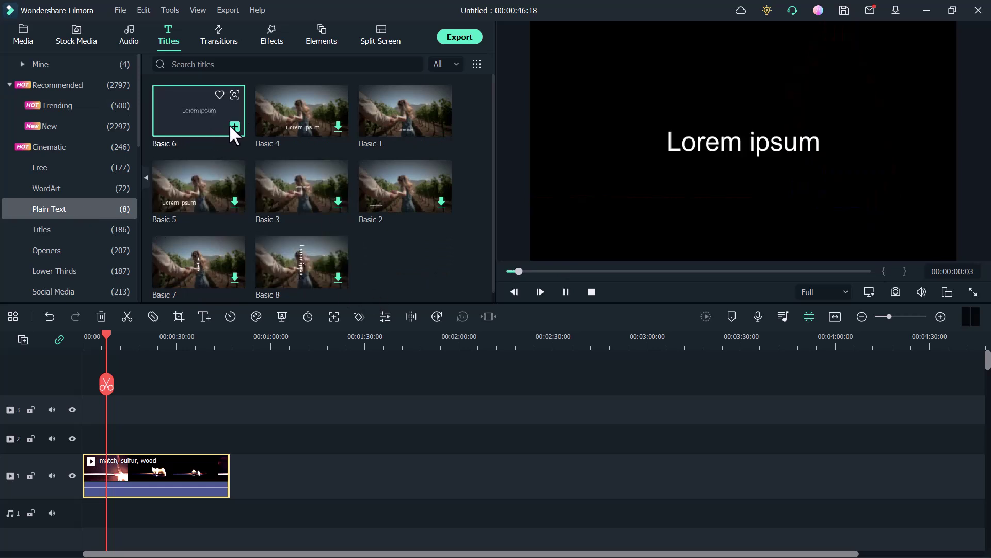
click(233, 126)
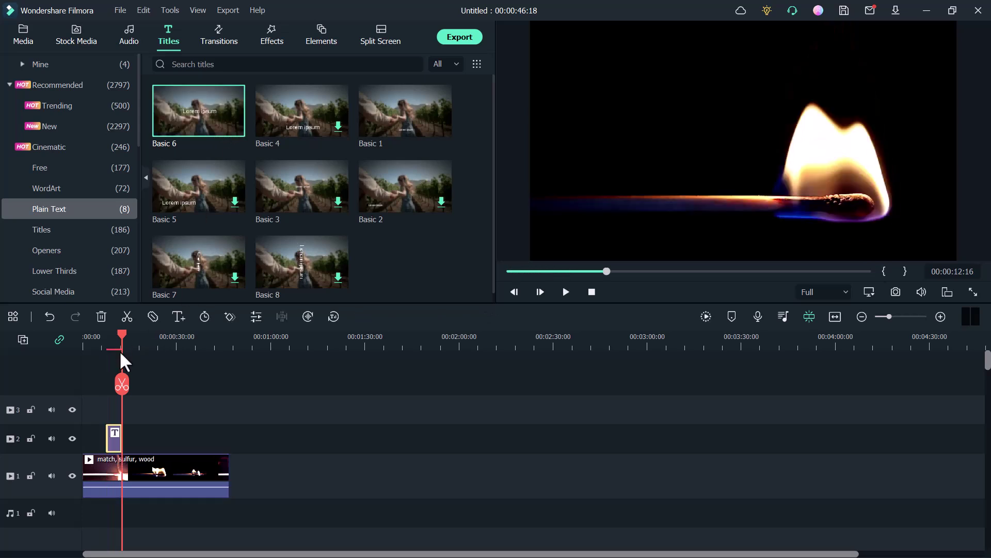
Step: Replace the title's placeholder text with "INFO URDU"
double_click(115, 435)
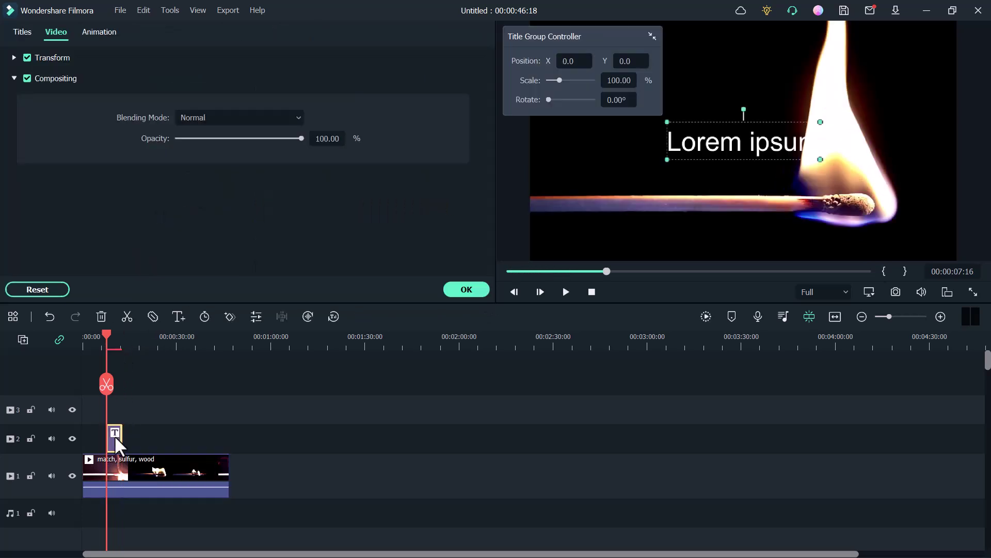
click(21, 32)
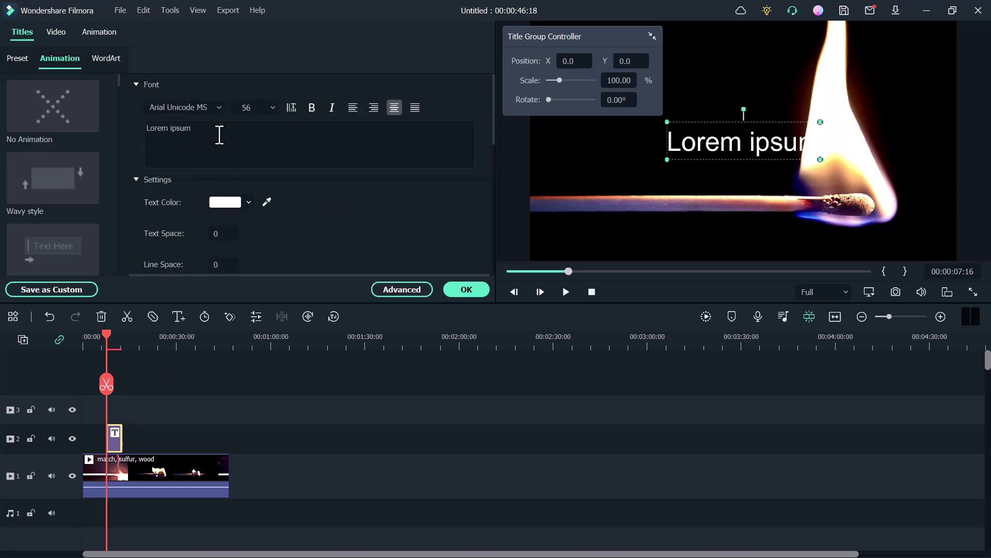
drag(219, 132, 110, 128)
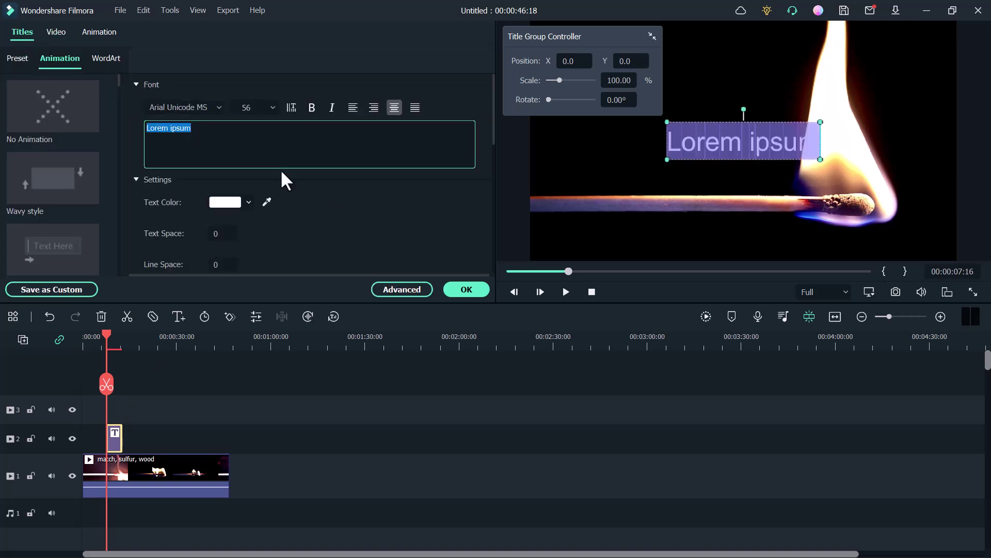
text(INFO)
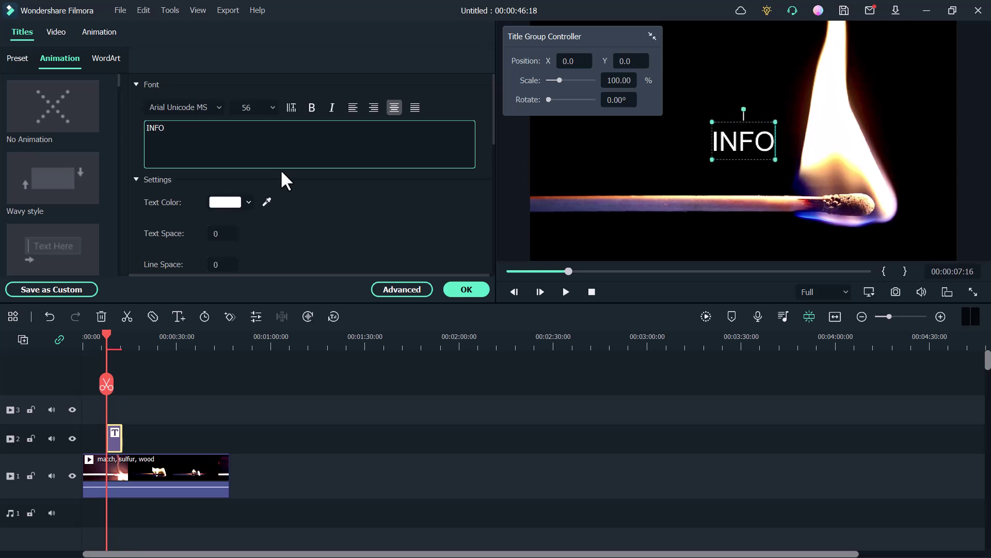
text( URDU)
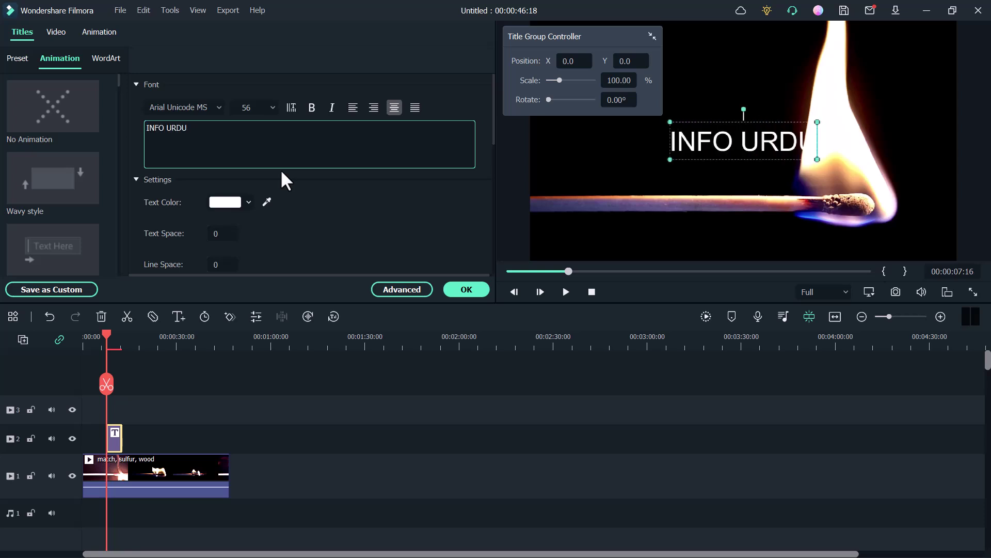
Step: Set the title's font to Bungee
click(206, 106)
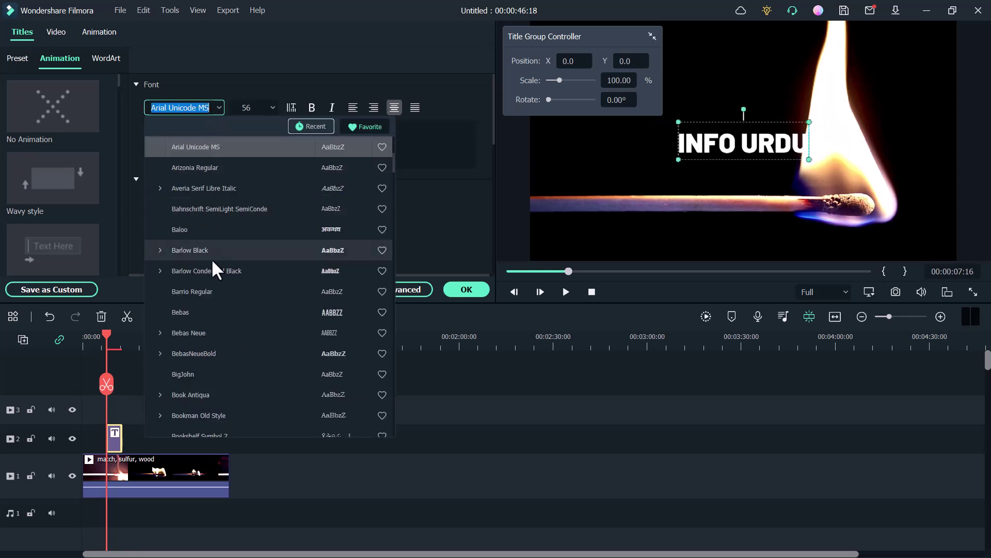
scroll(207, 304, down, 3)
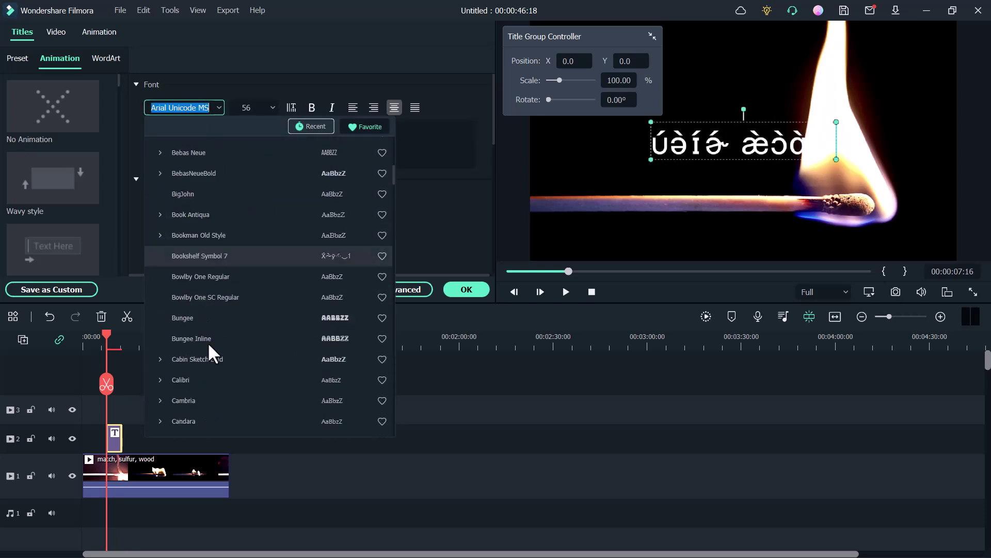
click(216, 318)
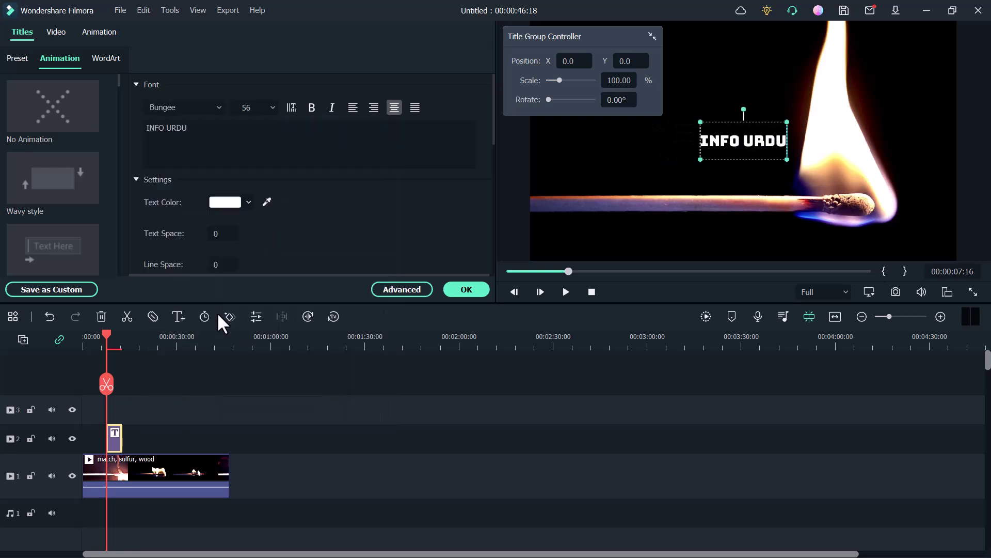
Step: Set the title's font size to 172, shift it slightly left in the frame and apply the title changes
click(270, 107)
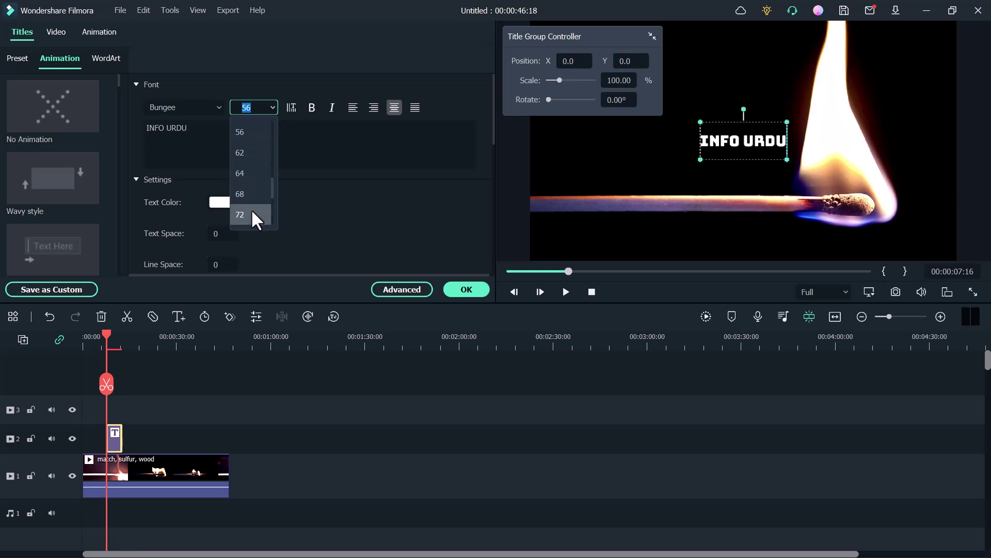
click(251, 212)
text(172)
key(Return)
drag(719, 124, 756, 142)
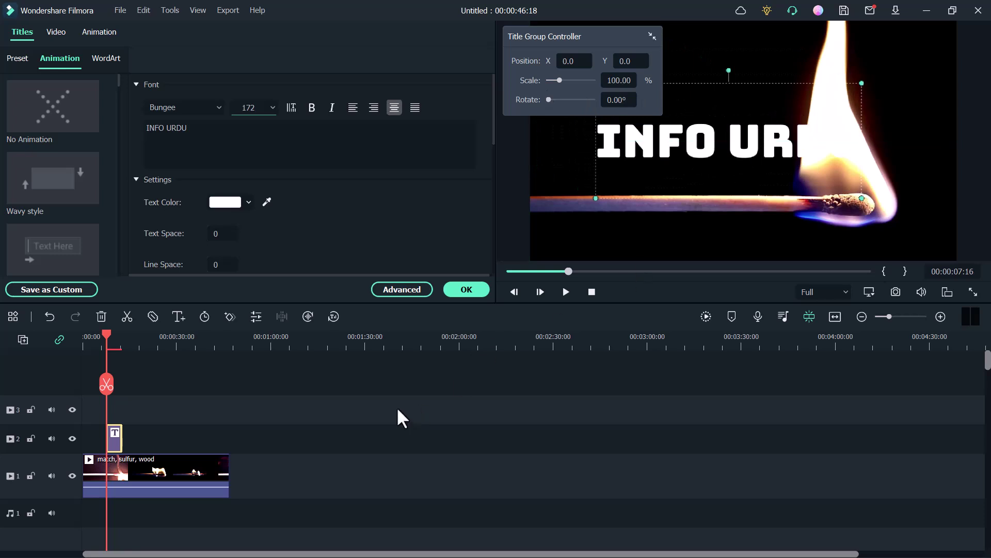
click(466, 290)
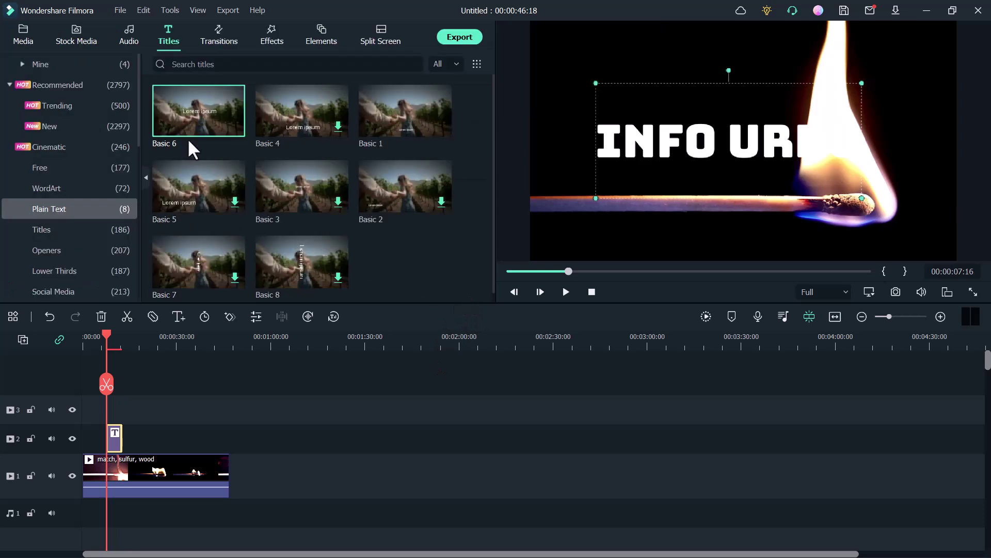
Step: Add the Pixels In transition at the title's start and Pixels Out at its end, and play the result
click(213, 36)
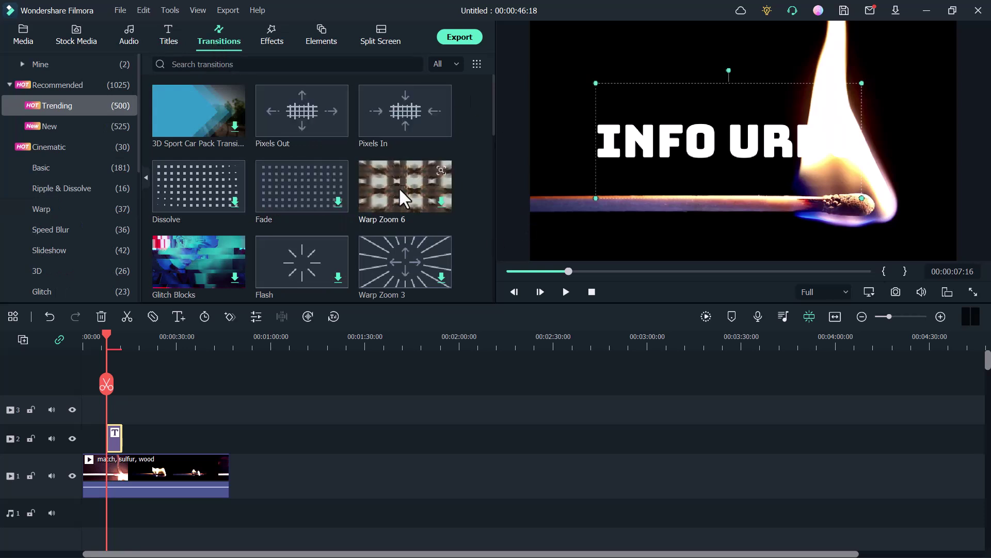
drag(401, 110, 108, 436)
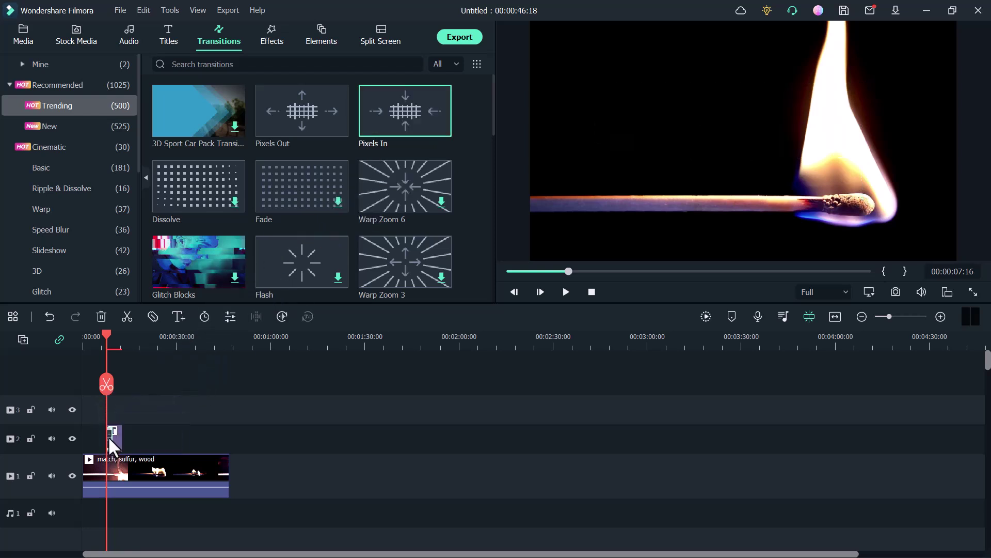
drag(321, 109, 122, 433)
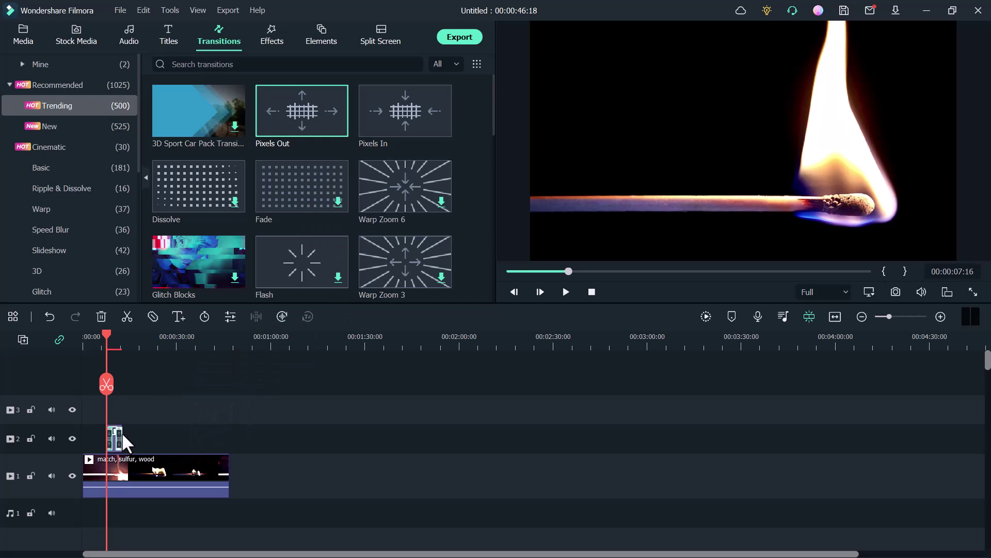
click(560, 291)
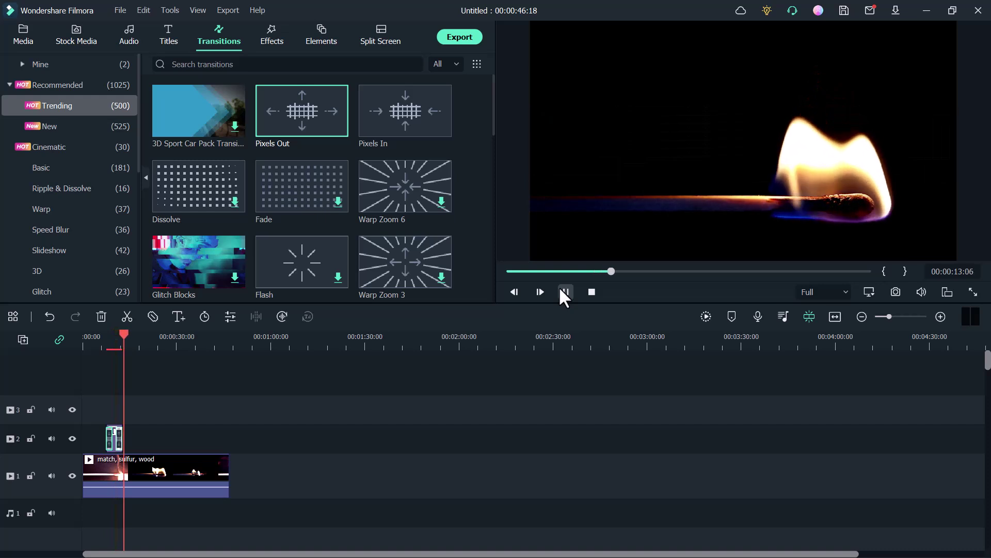
click(565, 292)
Step: Search the effects for "GLITCH EFFECT" and add MPEG Glitch on the track above the title at 00:00:07:20
click(107, 344)
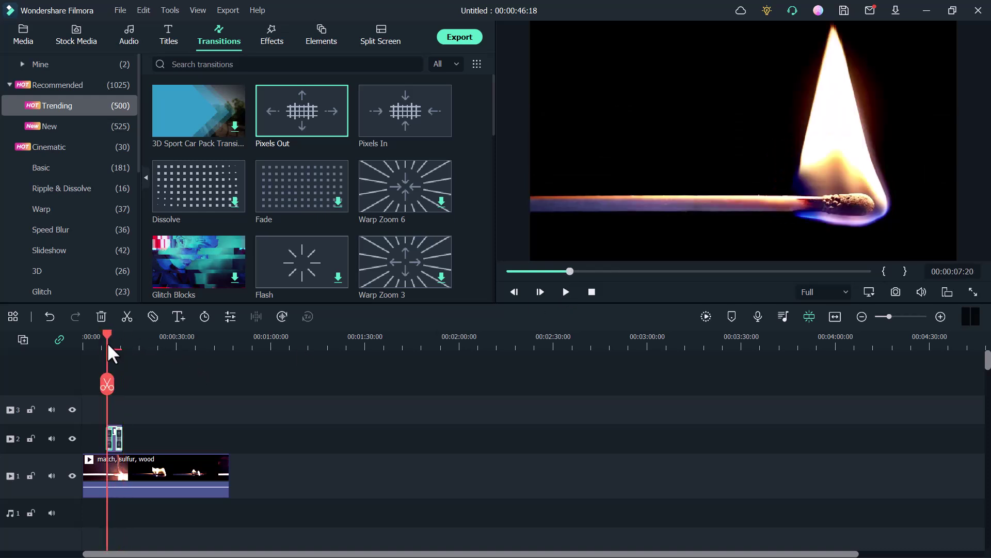
click(272, 40)
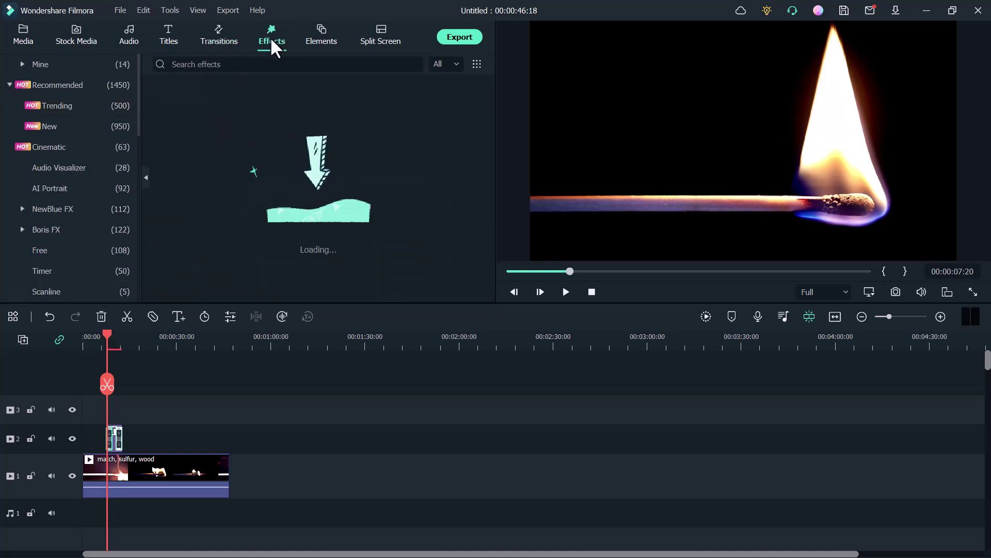
click(214, 66)
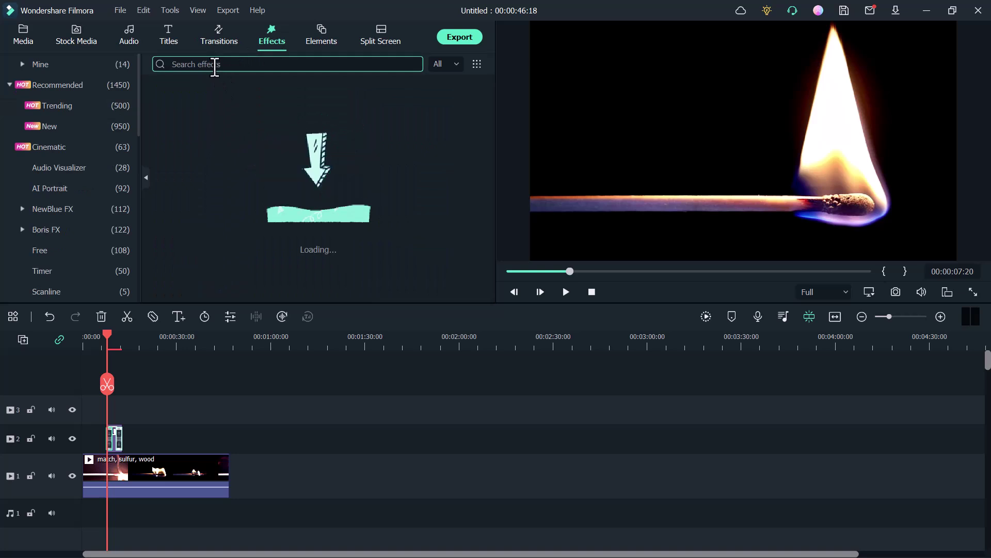
text(GLITCH)
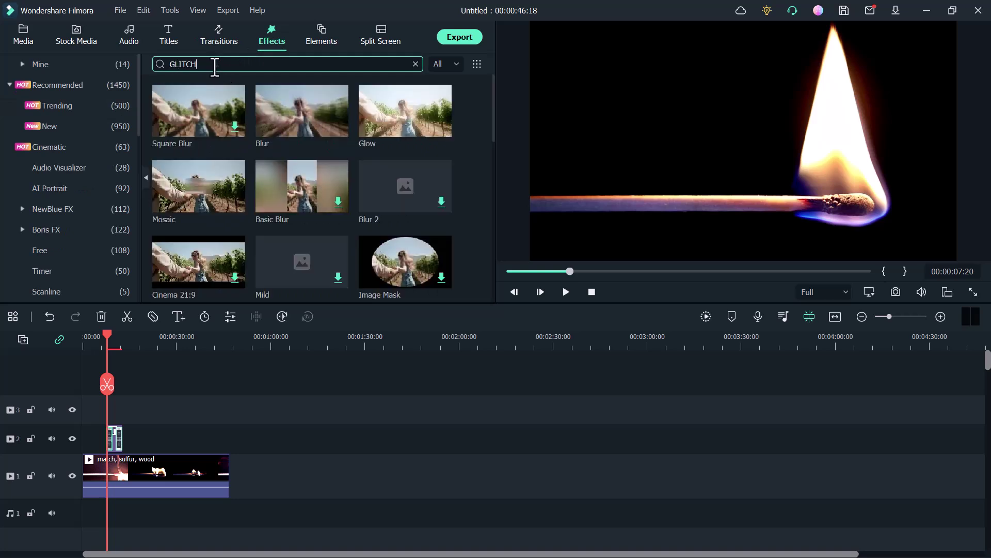
text( EFFECT)
key(Return)
drag(889, 315, 902, 316)
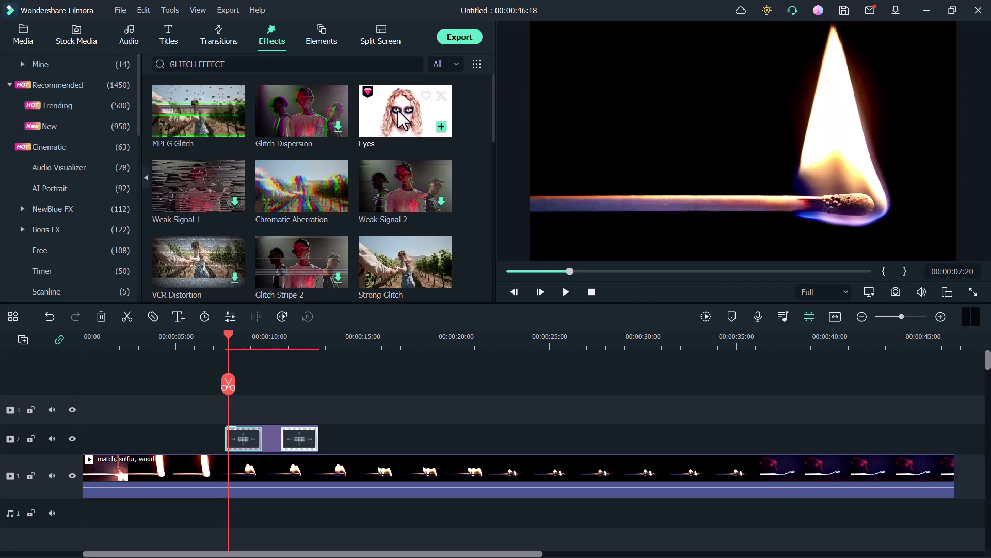
click(233, 126)
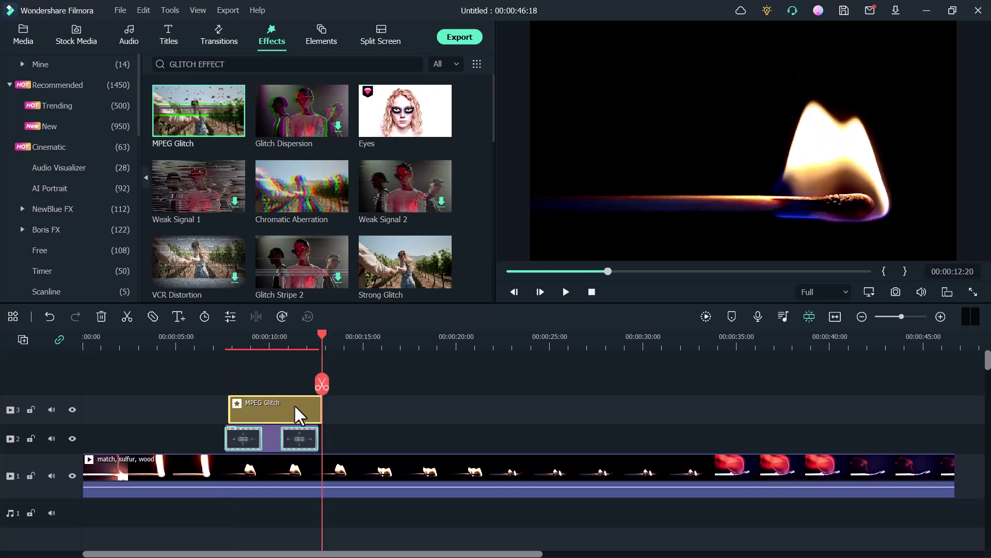
Step: Align the MPEG Glitch effect with the title's start and trim it to about the length of the opening transition
click(231, 346)
drag(247, 410, 241, 412)
drag(317, 408, 259, 405)
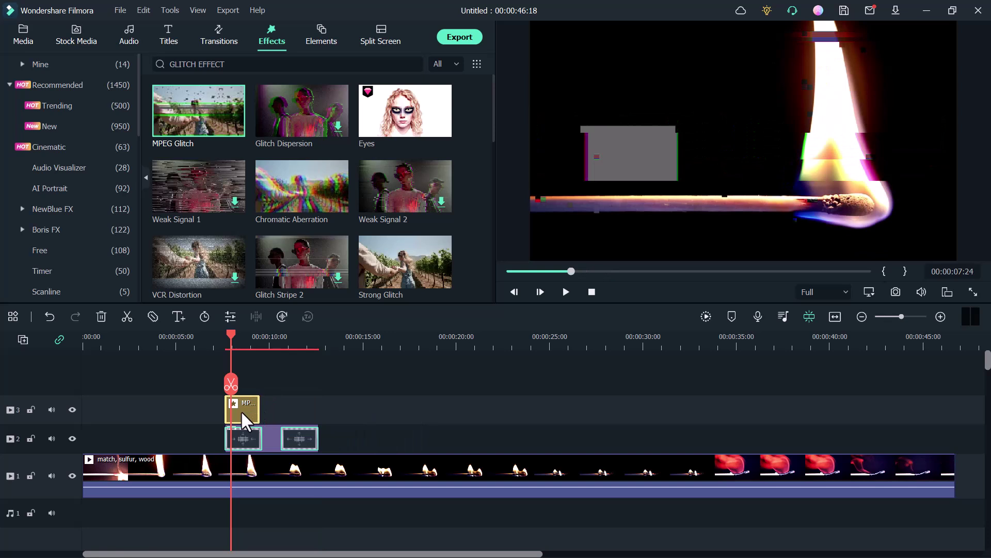
Step: Paste a copy of the trimmed MPEG Glitch effect over the closing transition and align it with the title's end
click(282, 345)
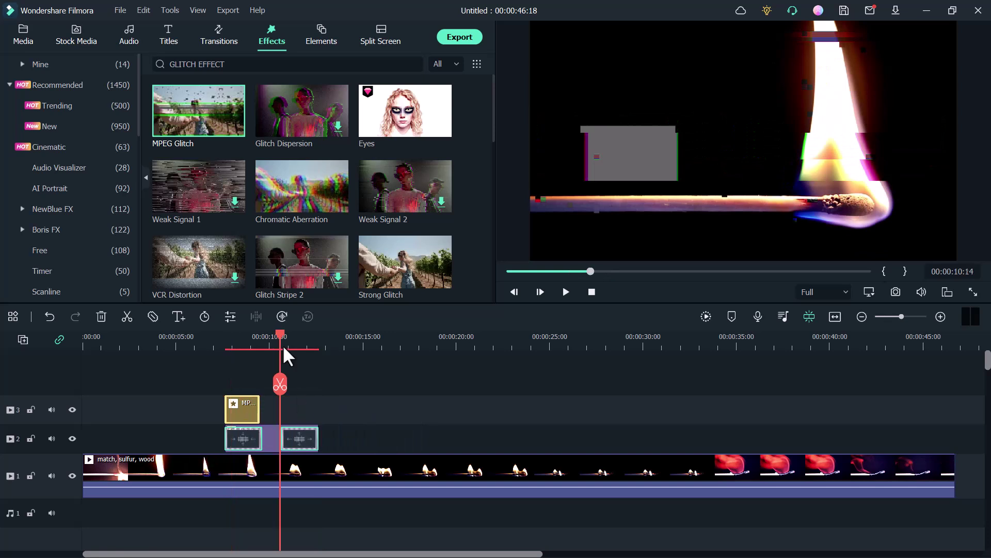
key(ctrl+v)
drag(291, 413, 294, 413)
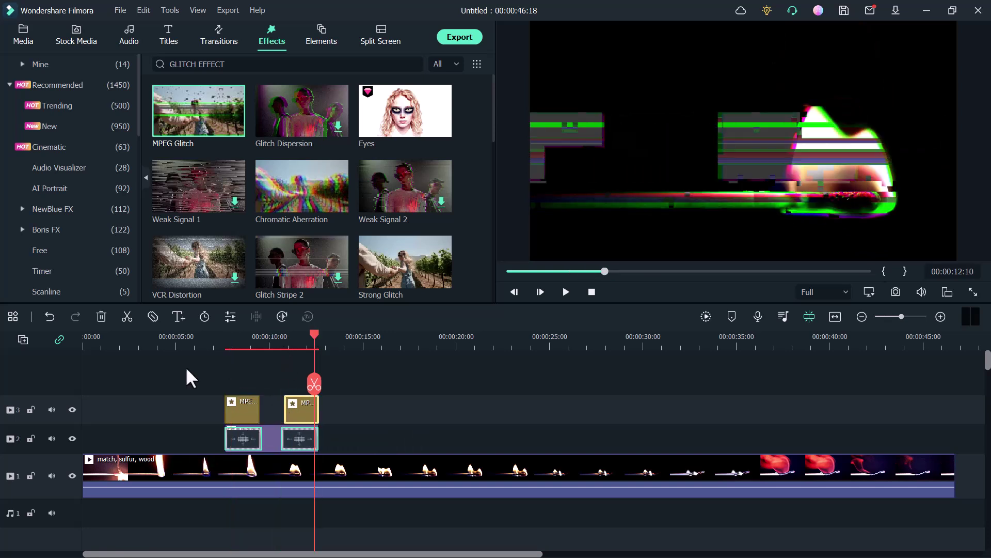
Step: Play the title section from 00:00:07:02 through the closing transition to review the glitch effects
click(207, 359)
click(214, 346)
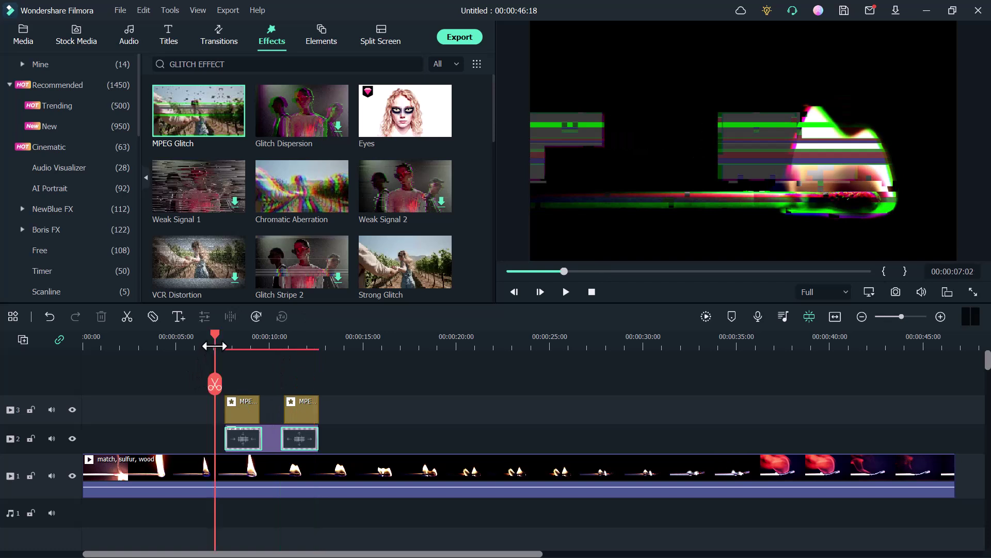
click(566, 292)
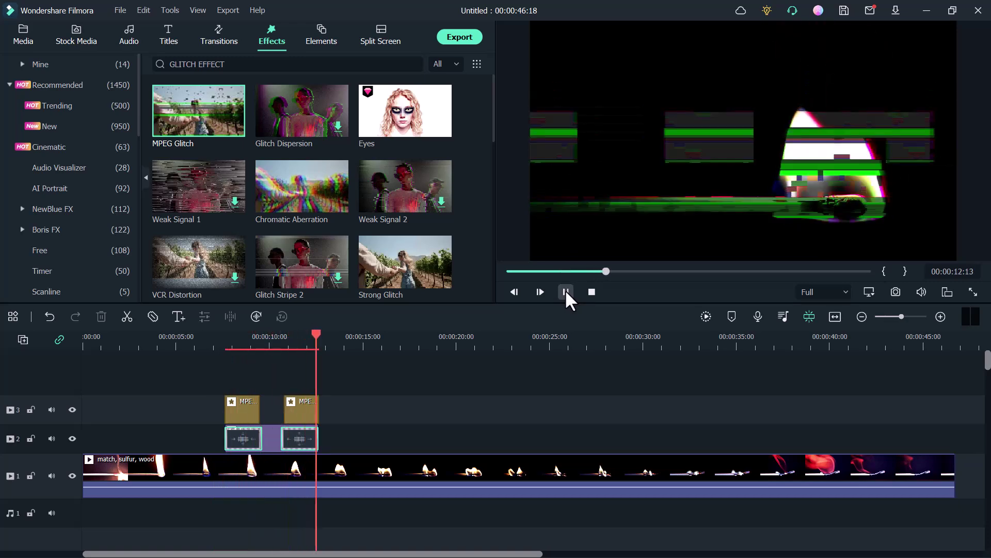
click(566, 292)
Step: Move the title and both MPEG Glitch effects together to about 00:00:20:18 and play them there
mouse_move(357, 410)
mouse_down()
mouse_move(225, 432)
mouse_move(514, 436)
mouse_up()
click(473, 346)
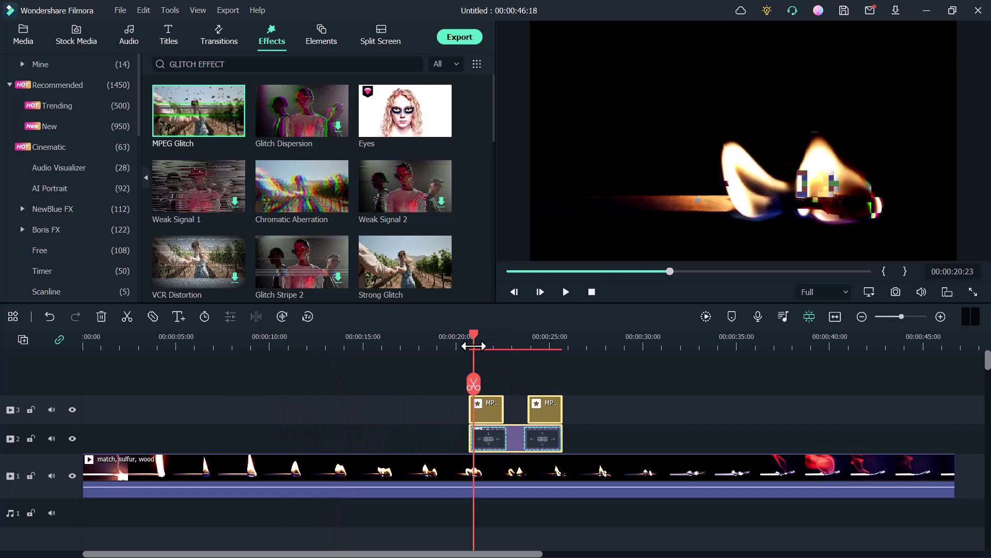
click(565, 292)
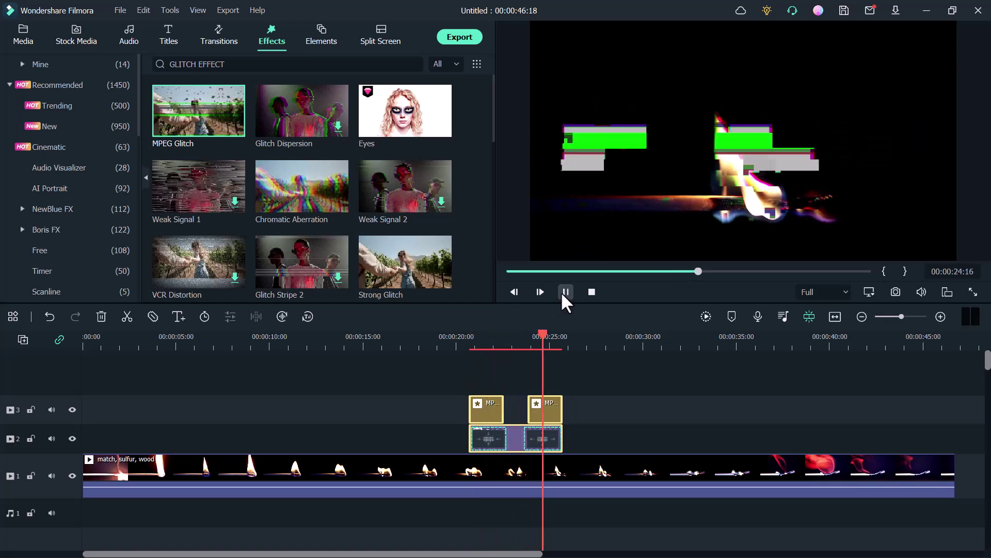
click(563, 292)
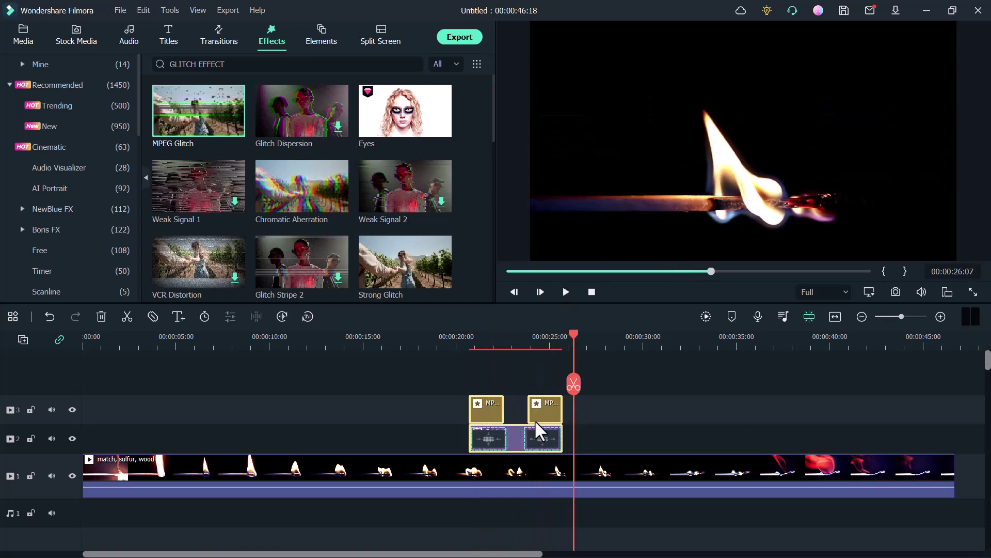
Step: Shorten both MPEG Glitch effects and both title transitions, aligning the second effect with the title's end
drag(528, 409, 485, 404)
click(489, 436)
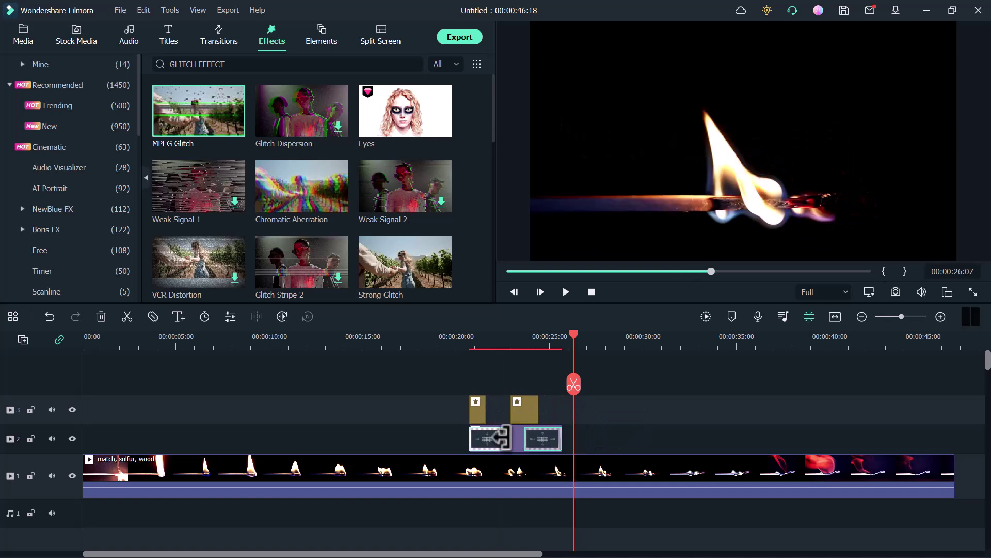
click(516, 412)
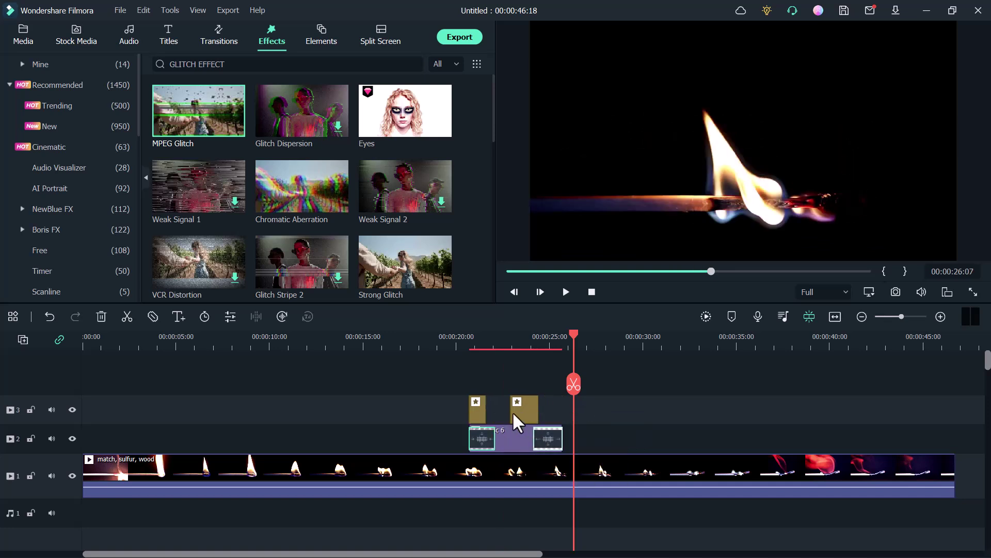
mouse_move(538, 411)
mouse_down()
mouse_move(528, 413)
mouse_move(548, 414)
mouse_up()
Step: Play the timeline from just before the title to review the shortened glitch effects and transitions
click(459, 350)
click(450, 347)
click(566, 294)
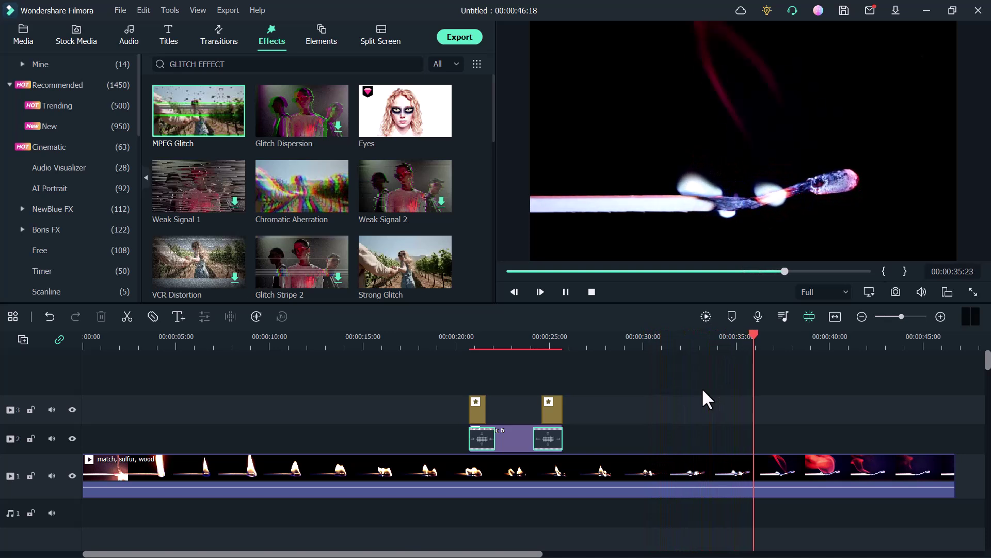
click(566, 292)
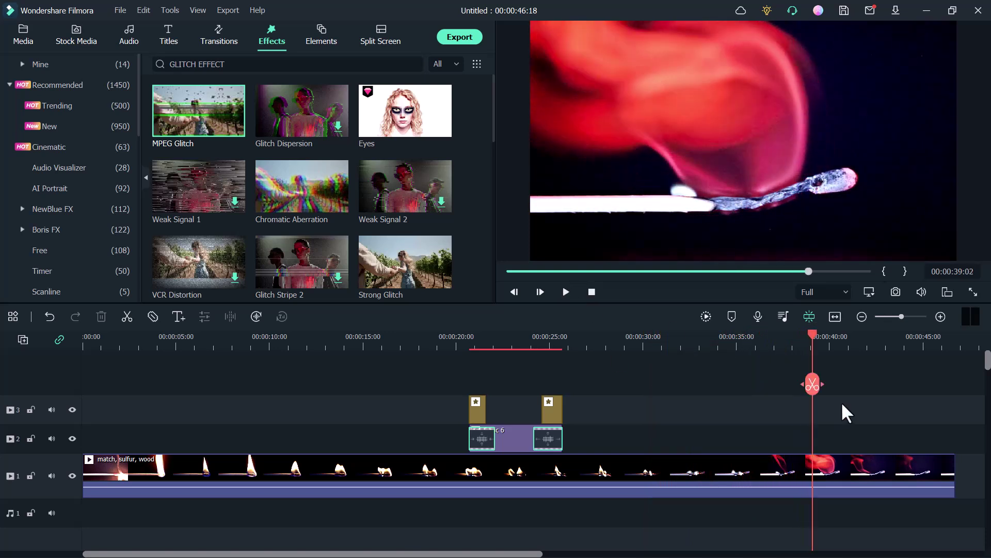
Step: Preview the title at 00:00:23:02 and open the export settings for a local MP4 file
click(514, 343)
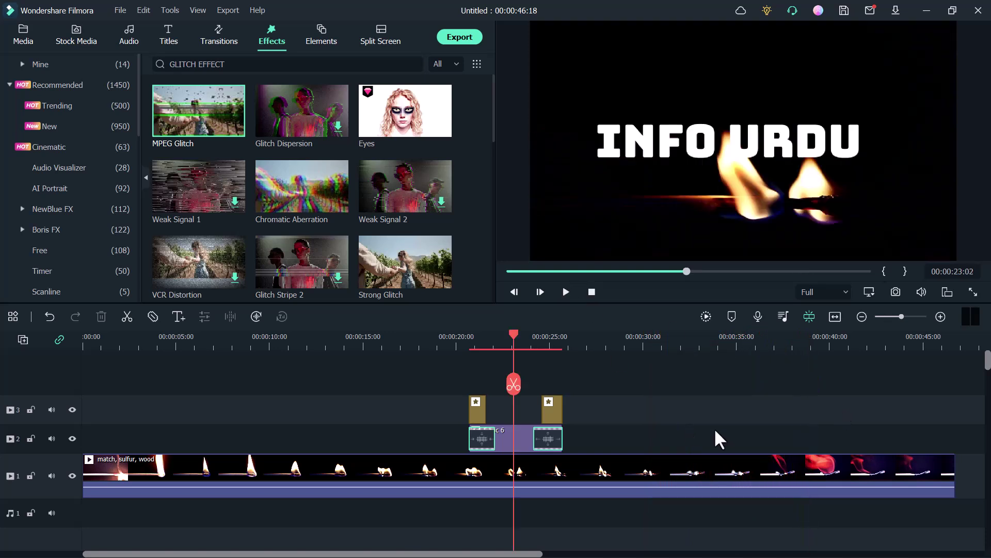
click(467, 36)
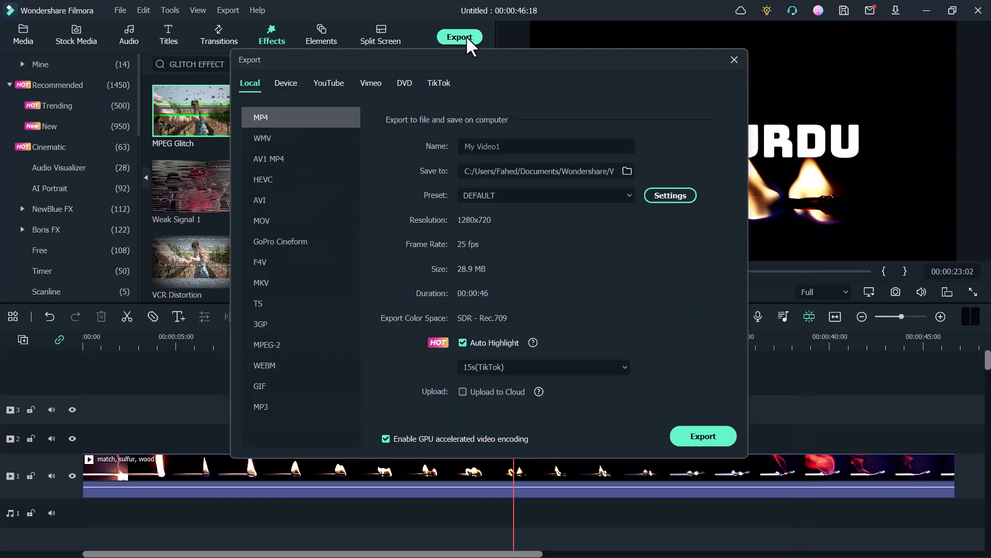
click(717, 439)
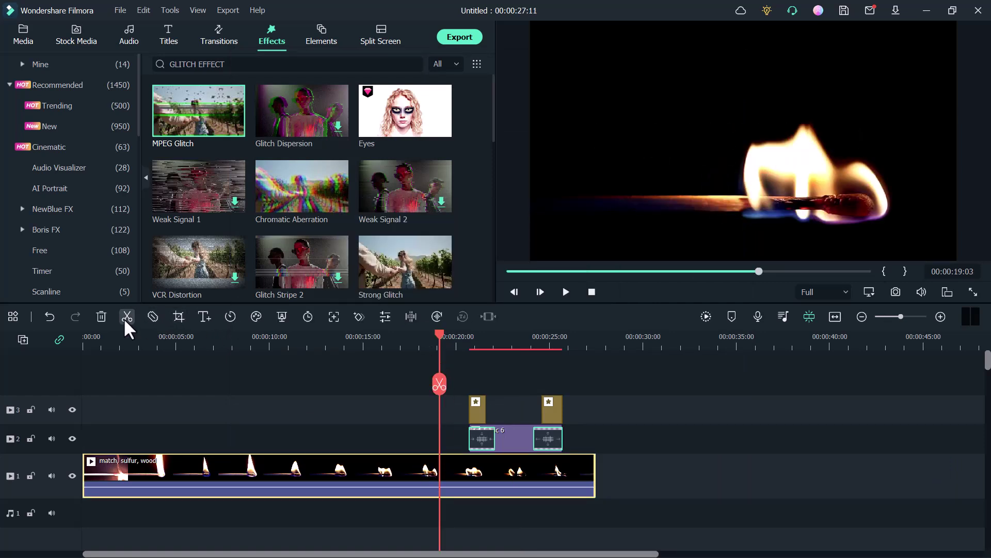
Step: Split the match clip at 00:00:19:03 and delete the part before the cut
click(125, 317)
click(395, 474)
key(Delete)
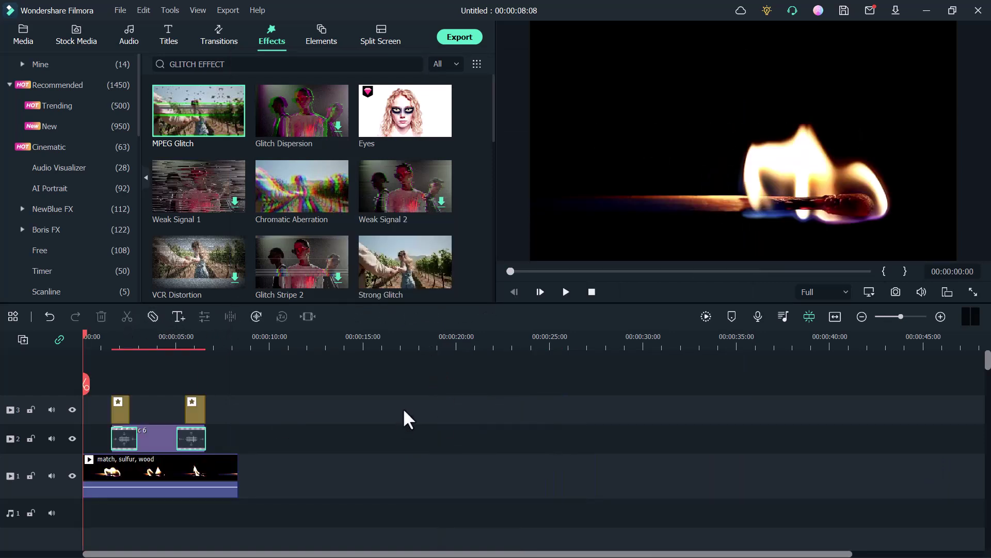